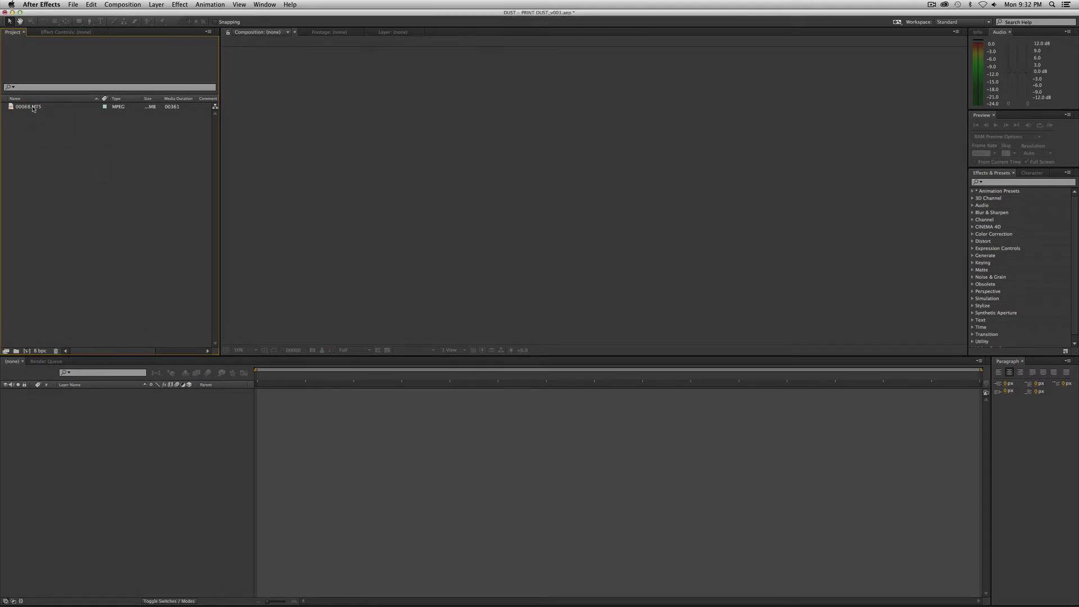
Create a composition from the 00068.MTS pier footage
drag(37, 110, 388, 437)
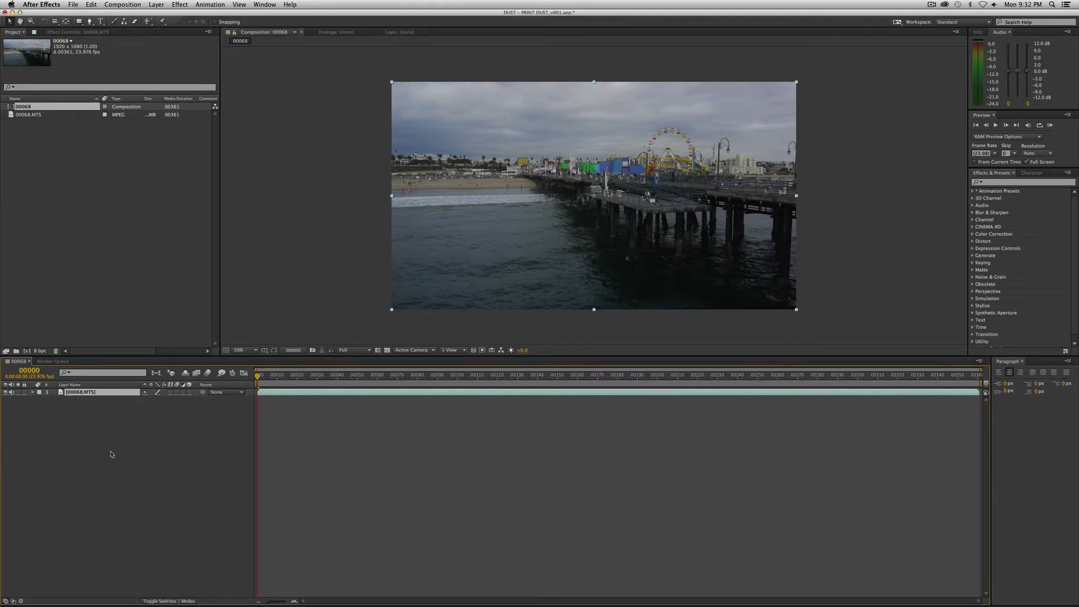
click(104, 433)
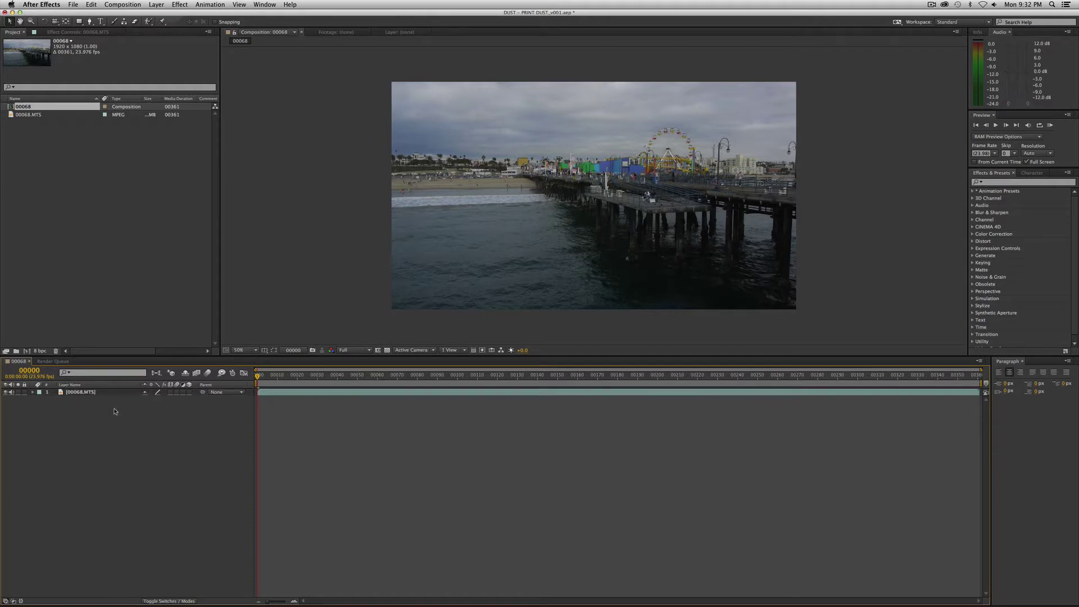
right_click(118, 412)
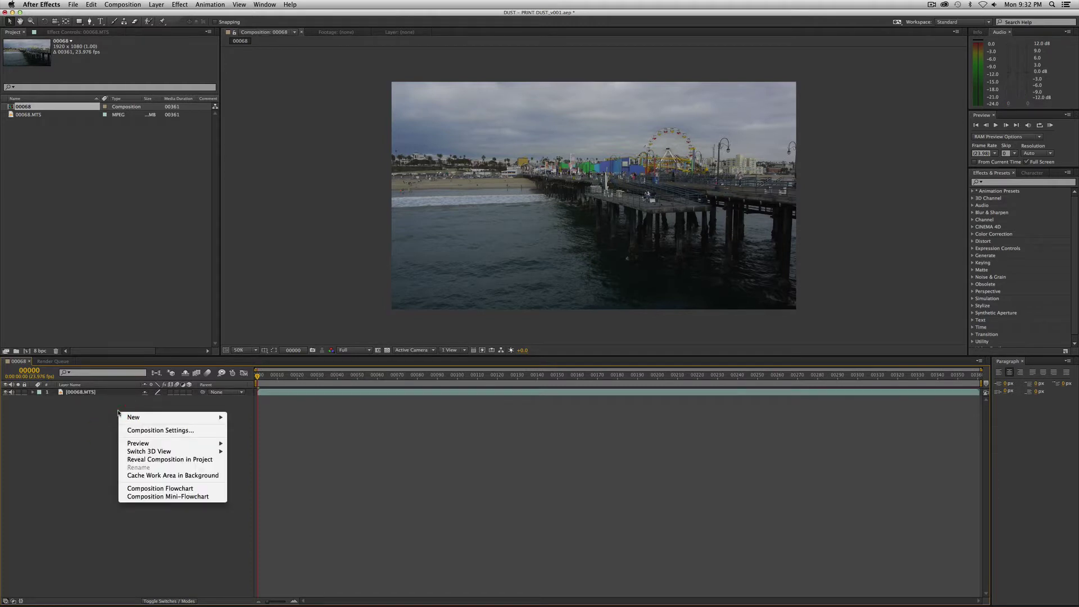
click(93, 411)
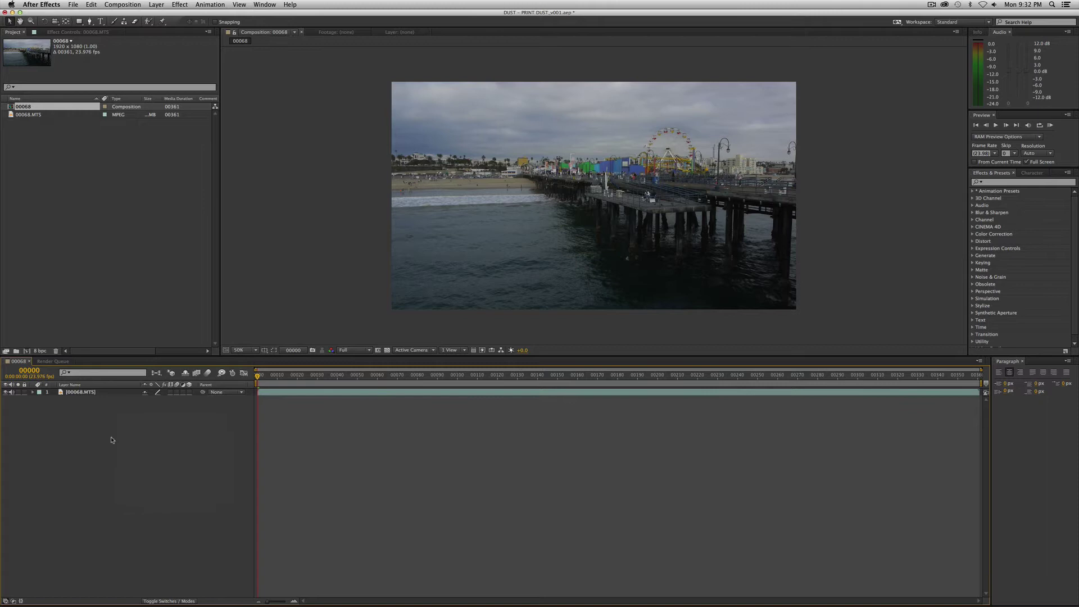
Add an adjustment layer above the footage and name it 'Dust - Print'
right_click(115, 423)
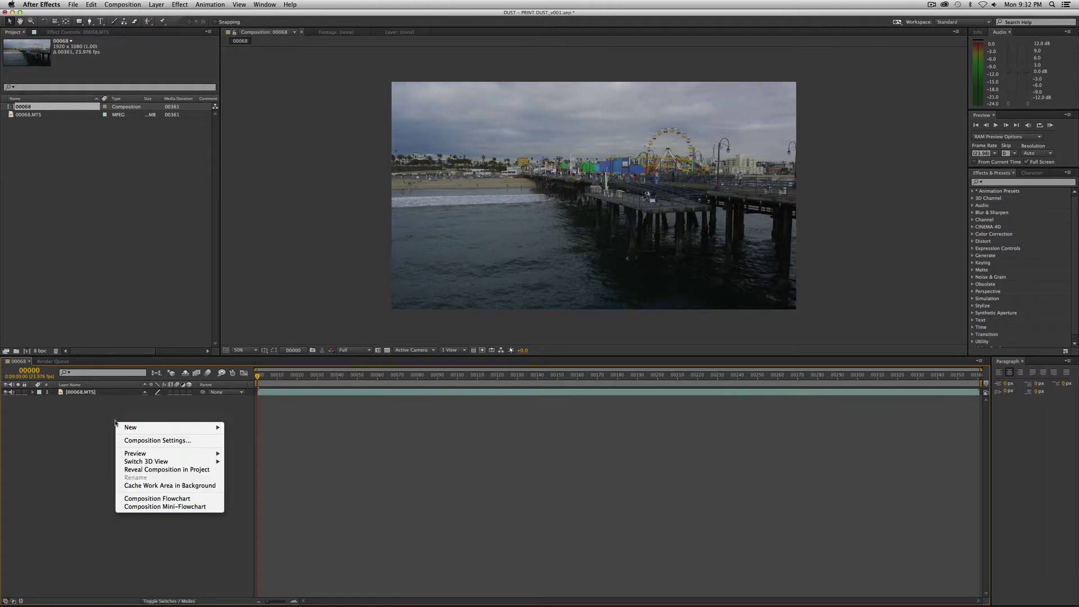
mouse_move(141, 429)
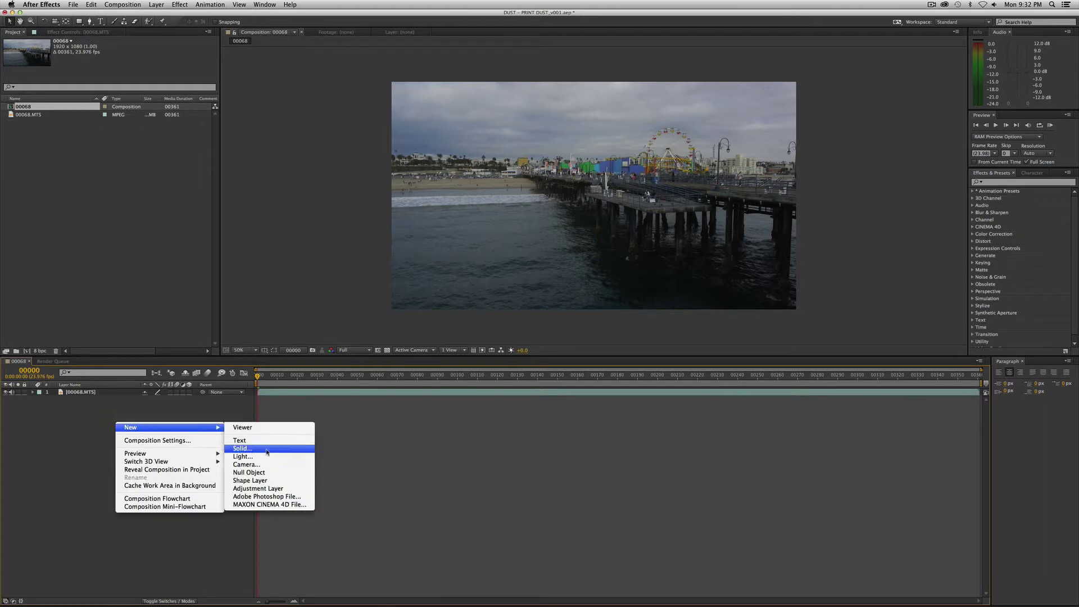
click(257, 488)
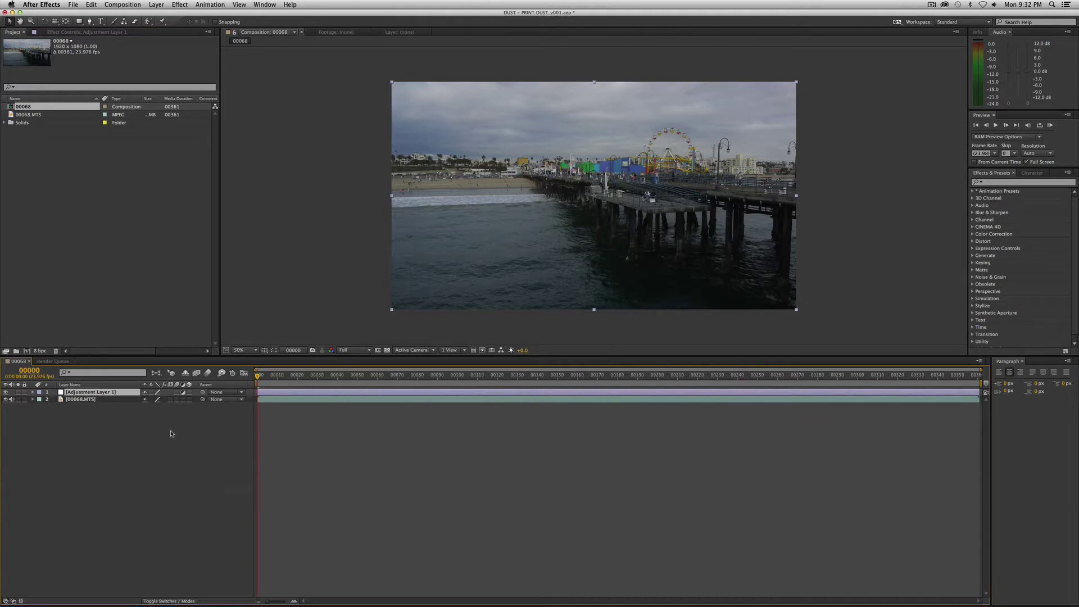
key(Return)
text(Dust )
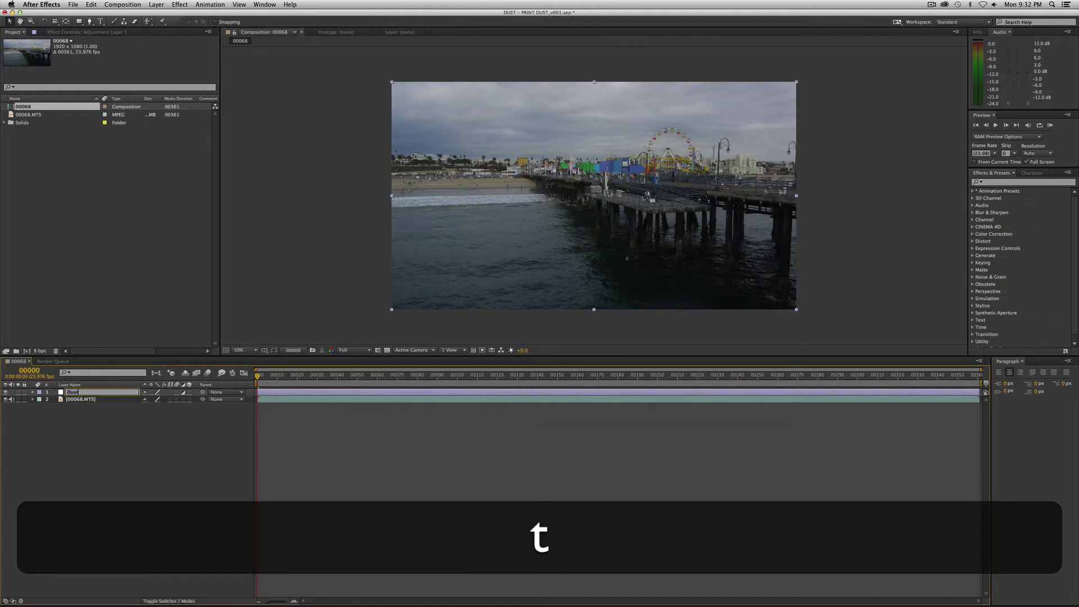
text(- Print)
key(Return)
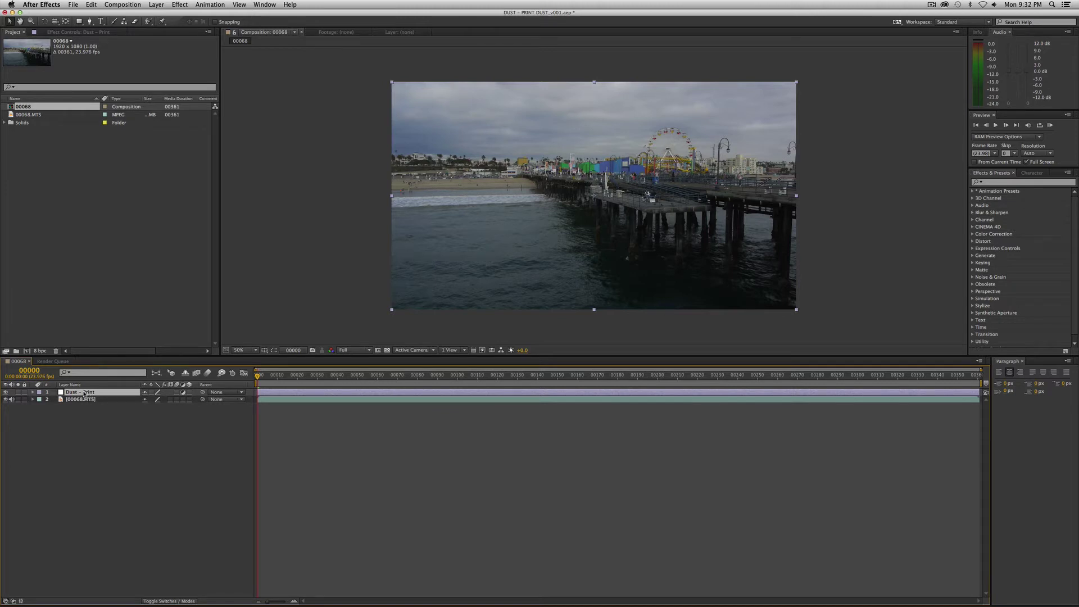
Apply the Turbulent Noise effect to the Dust - Print layer
right_click(84, 394)
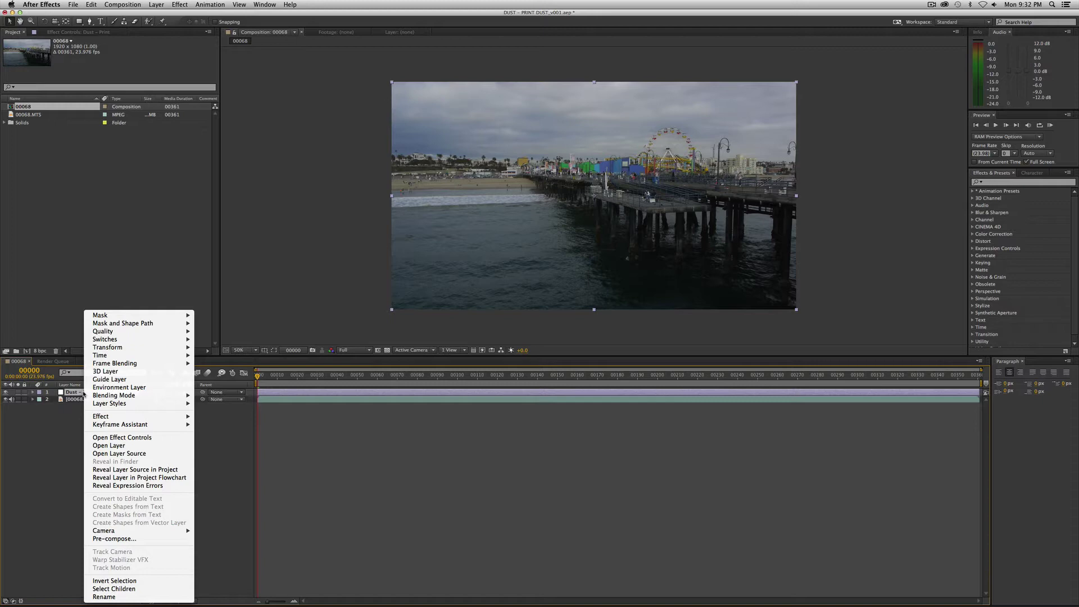
mouse_move(121, 416)
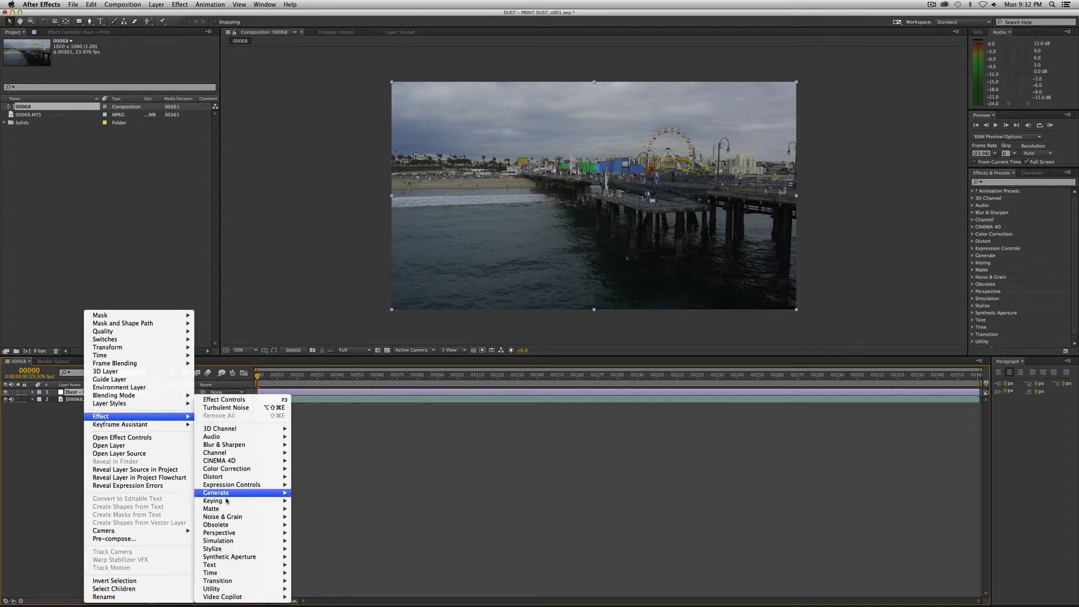
mouse_move(235, 520)
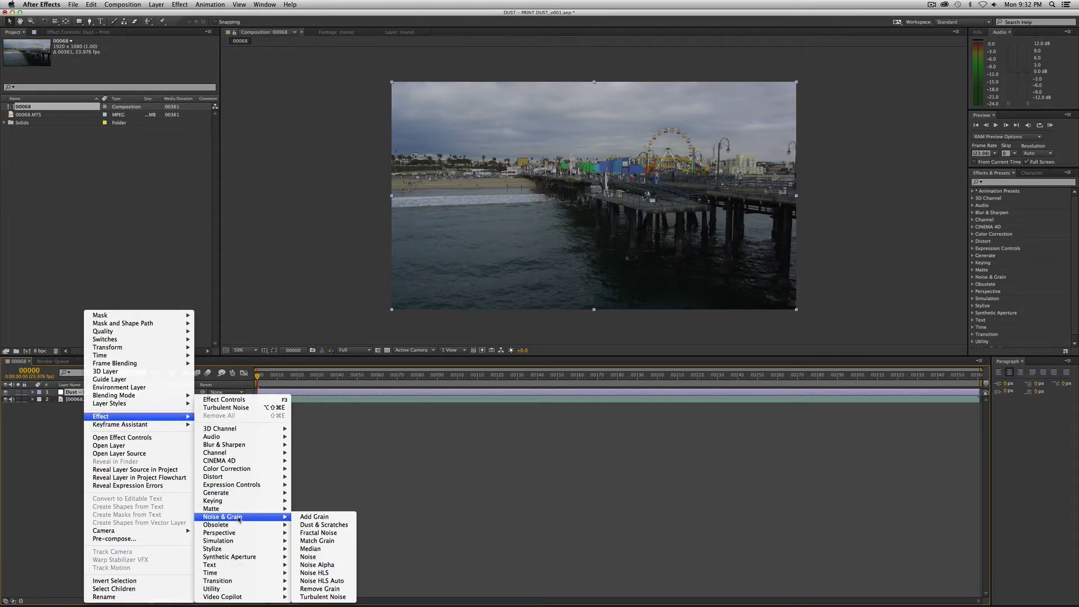
click(324, 597)
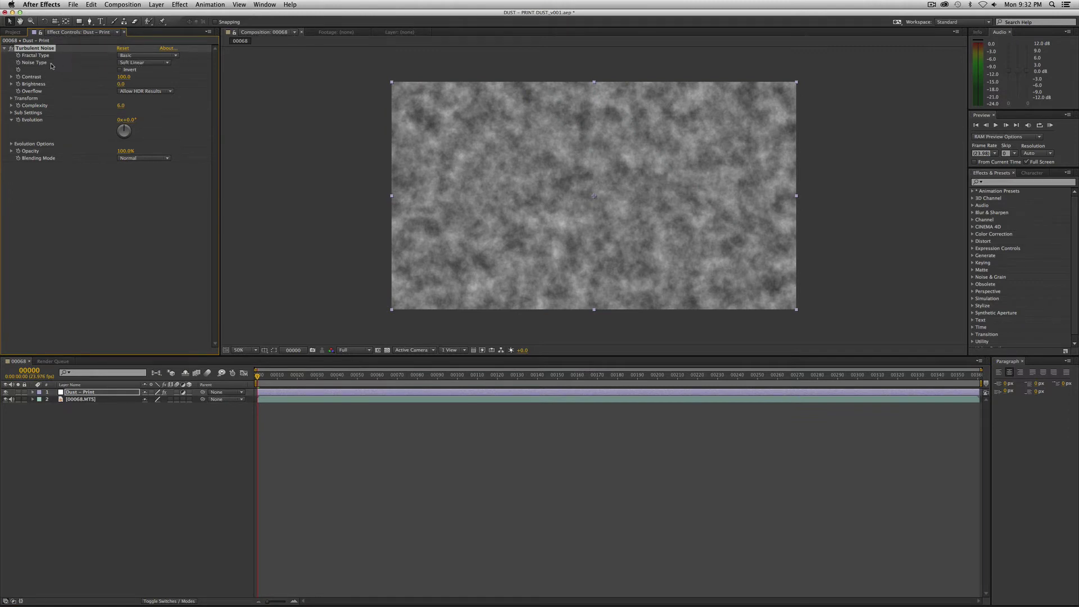
Invert the noise and set Contrast to 475 and Brightness to 100
click(119, 70)
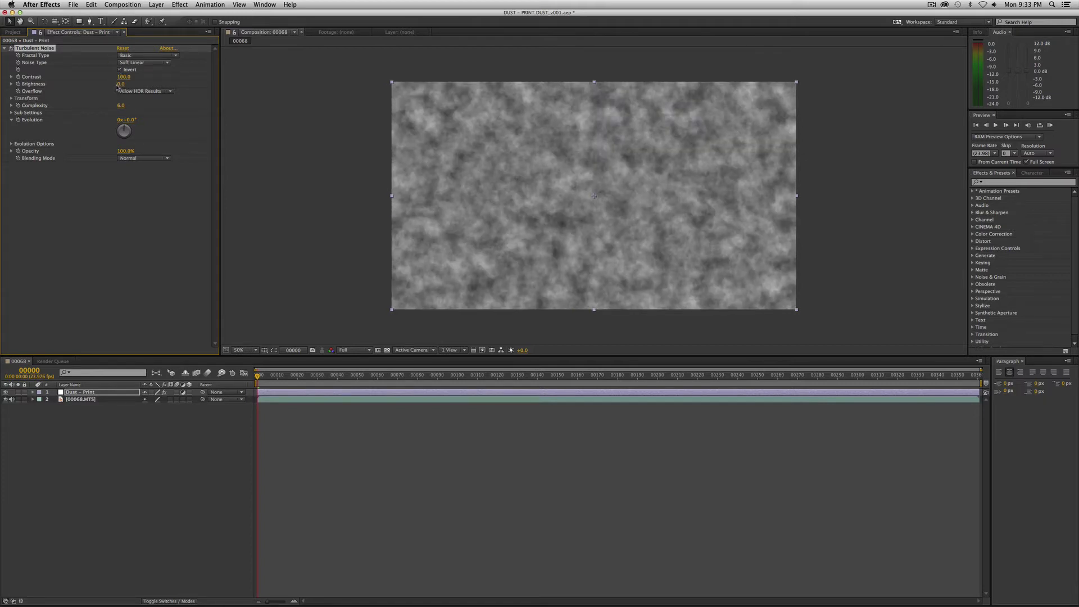
click(123, 77)
text(475)
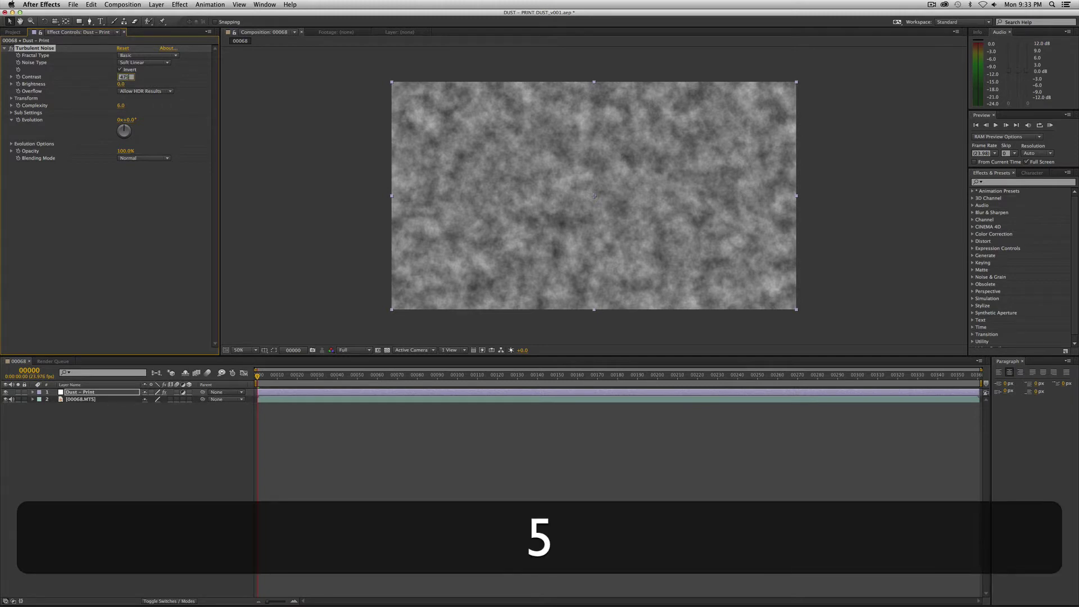
key(Return)
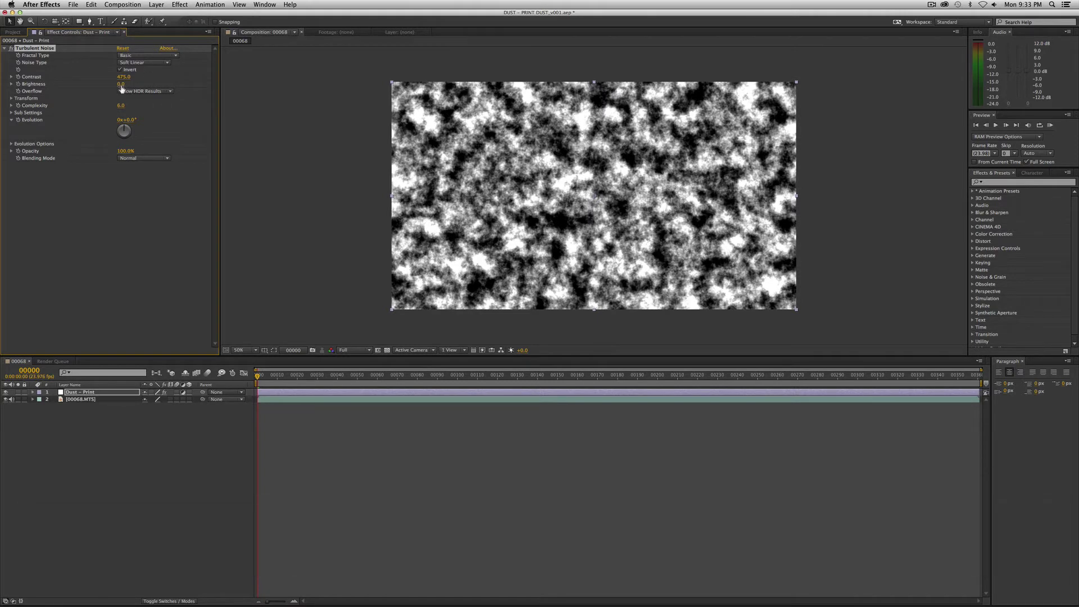
click(120, 84)
text(100)
key(Return)
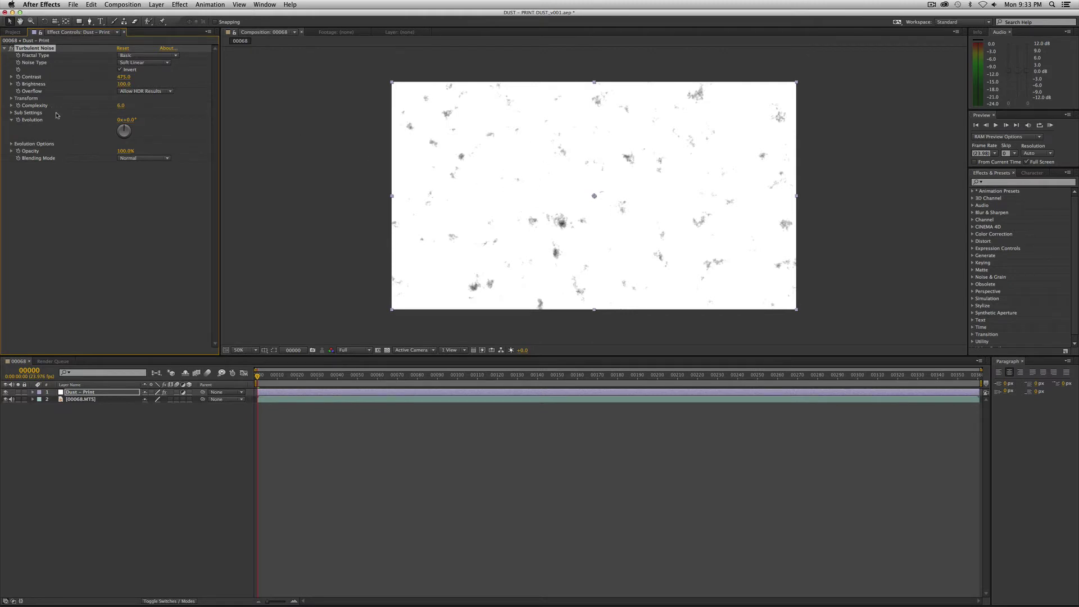
Set the Turbulent Noise Transform Scale to 75 and expand Evolution Options
click(11, 99)
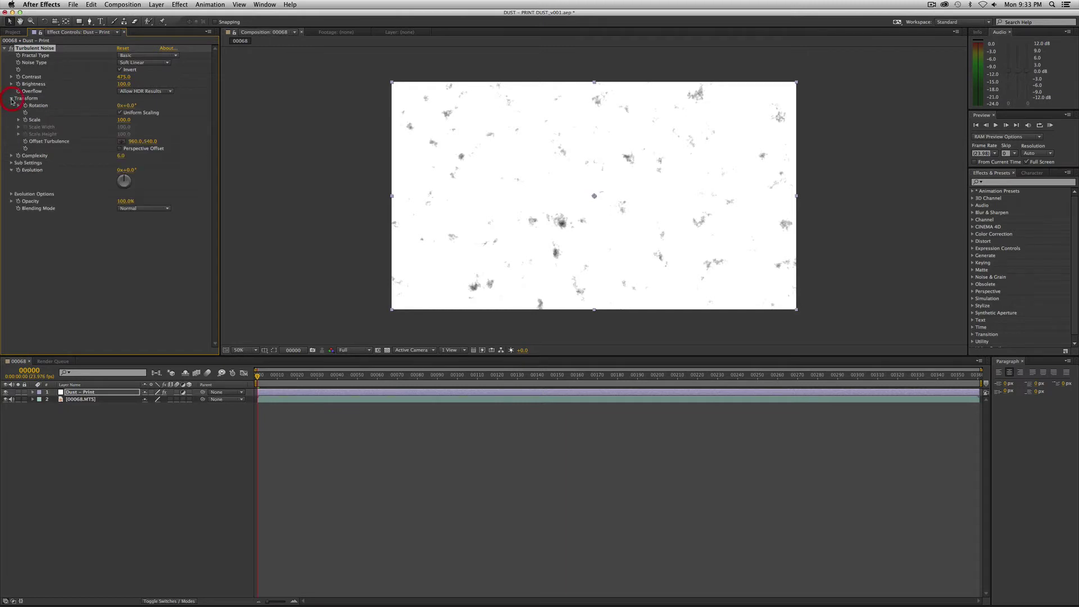
click(123, 119)
text(75)
key(Return)
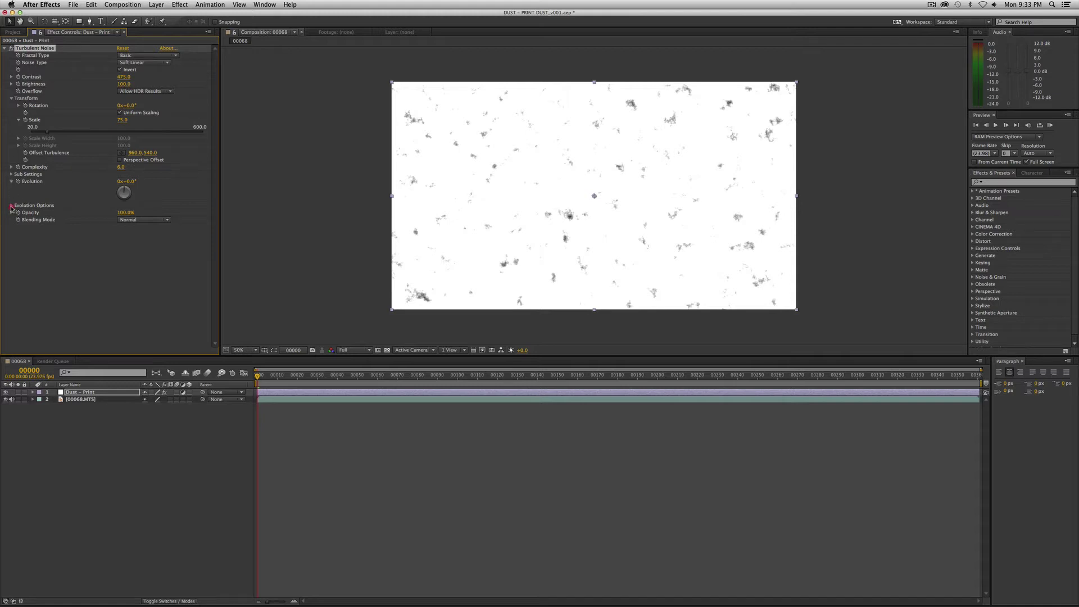
click(12, 206)
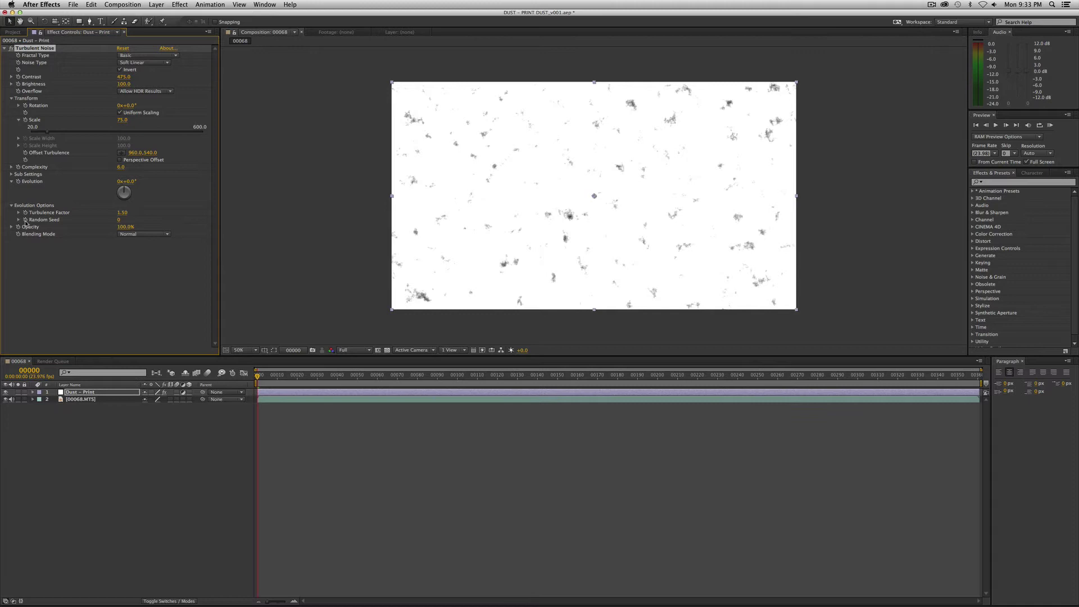
Add the expression time*24 to the noise's Random Seed property
key(alt)
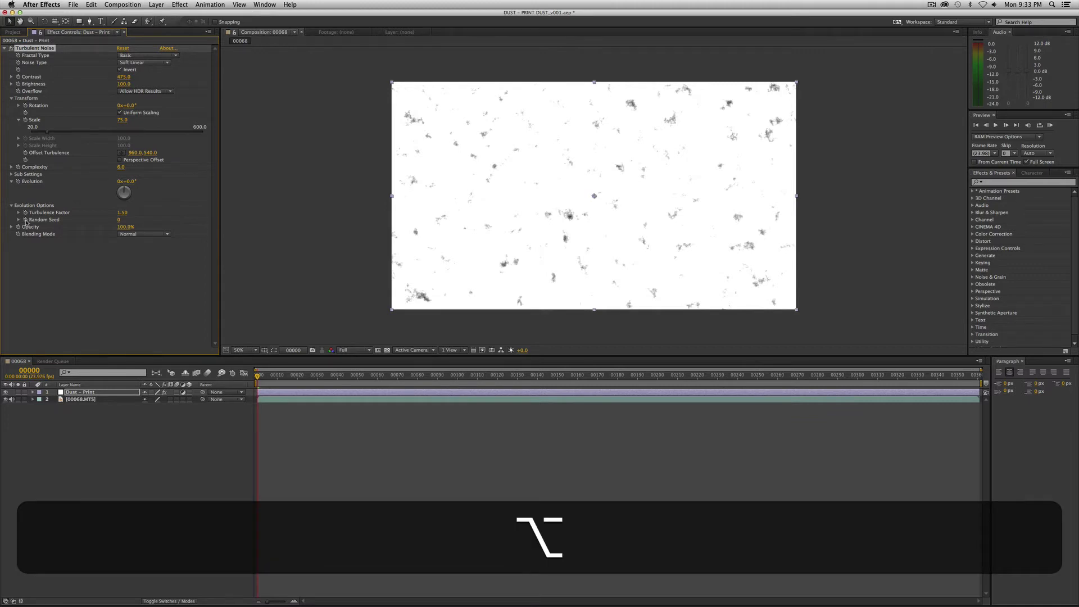
alt+click(25, 220)
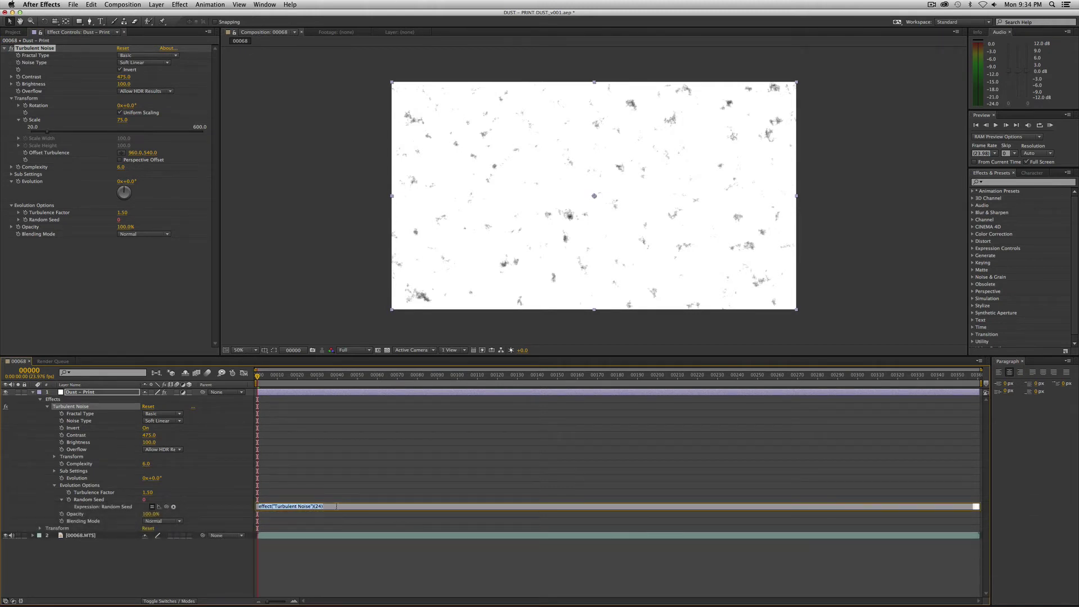
text(time)
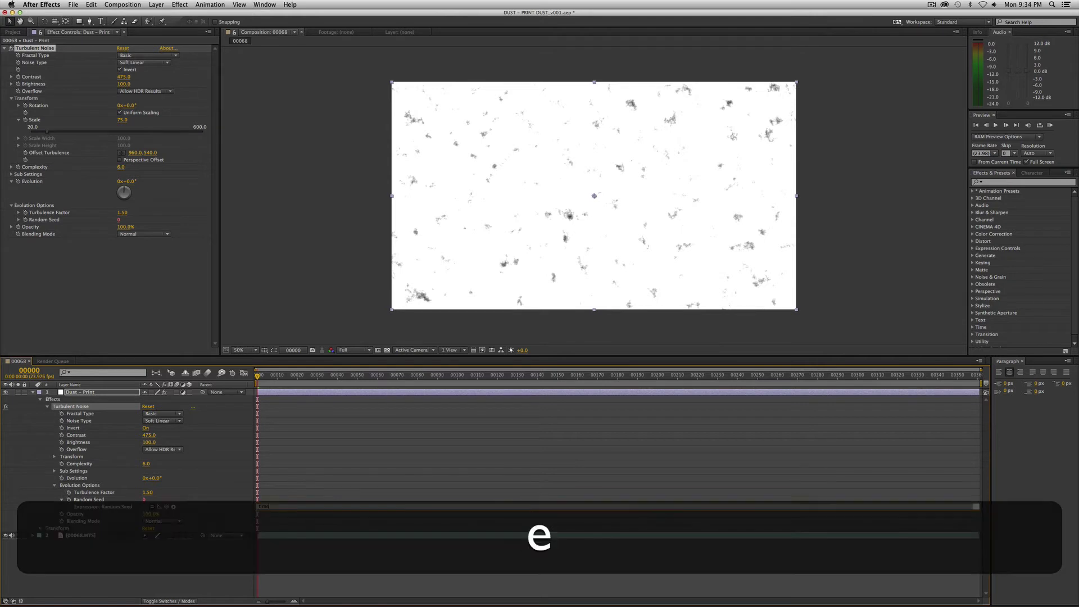
text(*24)
key(KP_Enter)
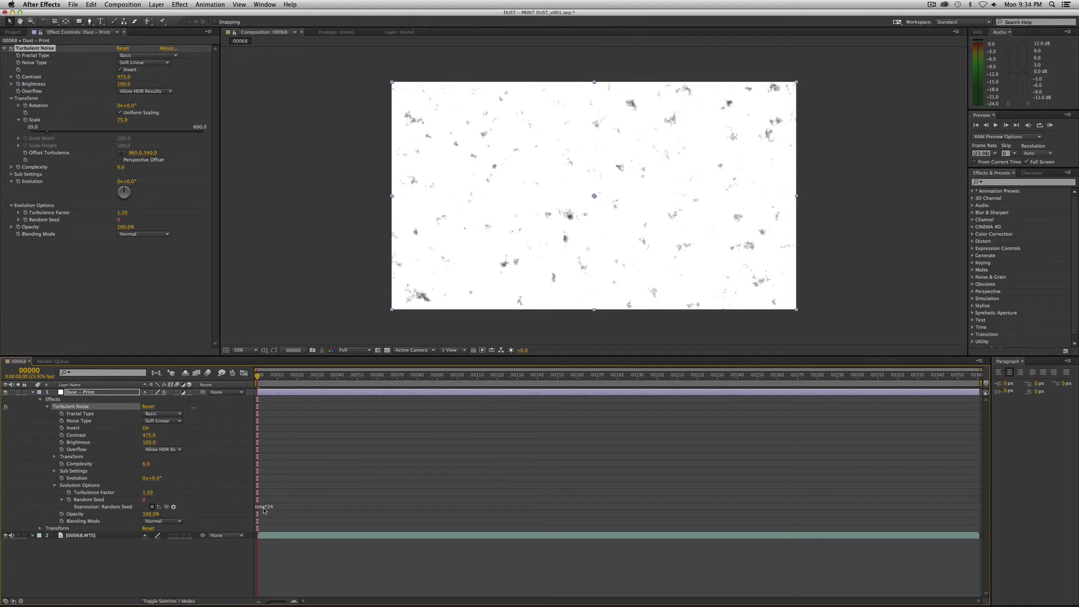
Reselect the Dust – Print layer and confirm the Random Seed expression remains time*24
click(279, 507)
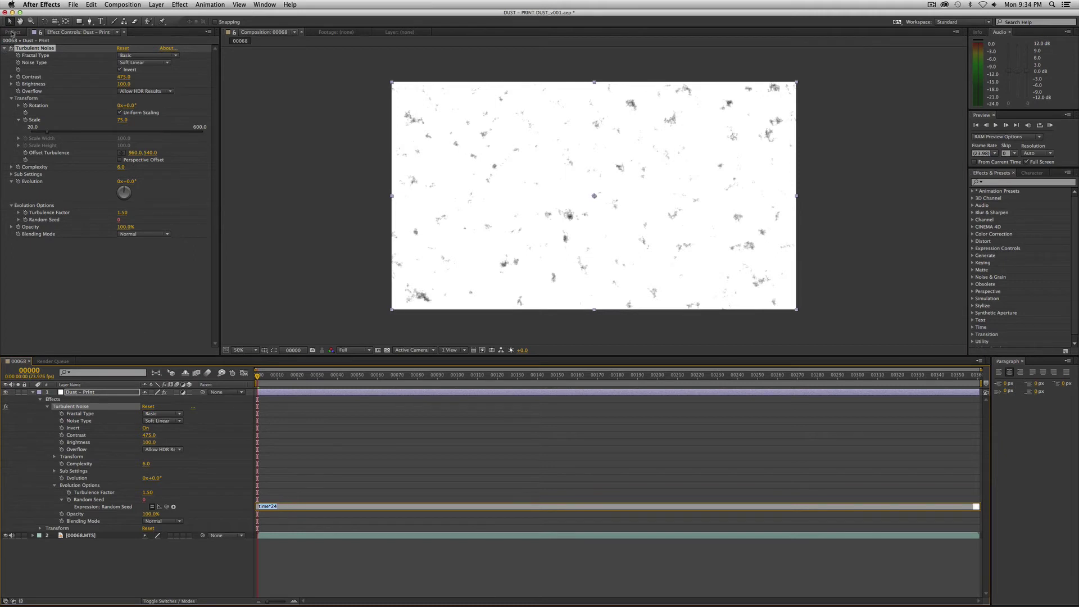
click(12, 32)
click(25, 114)
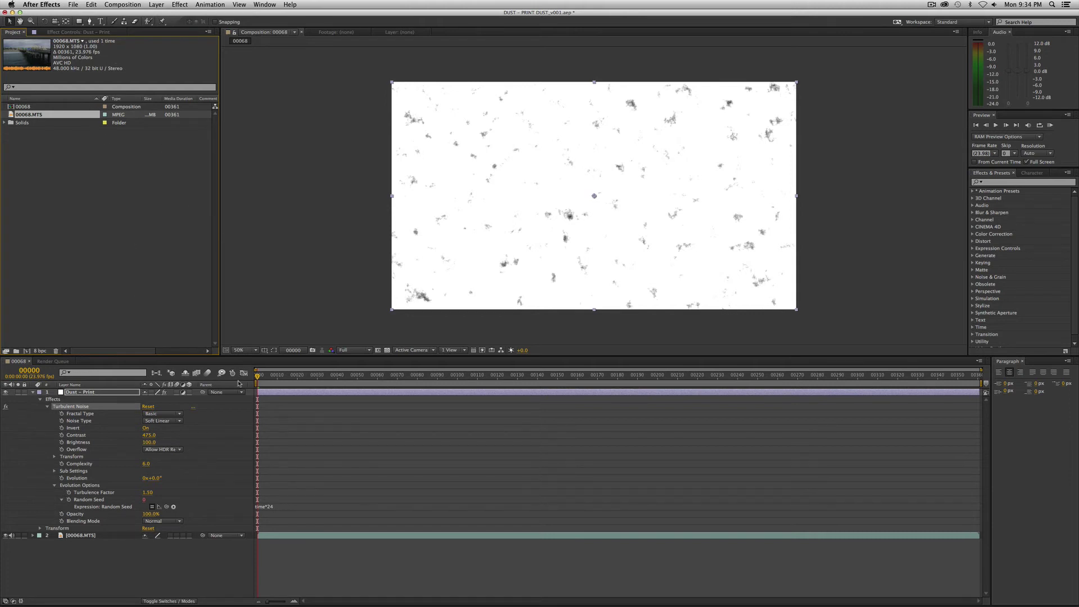
click(110, 394)
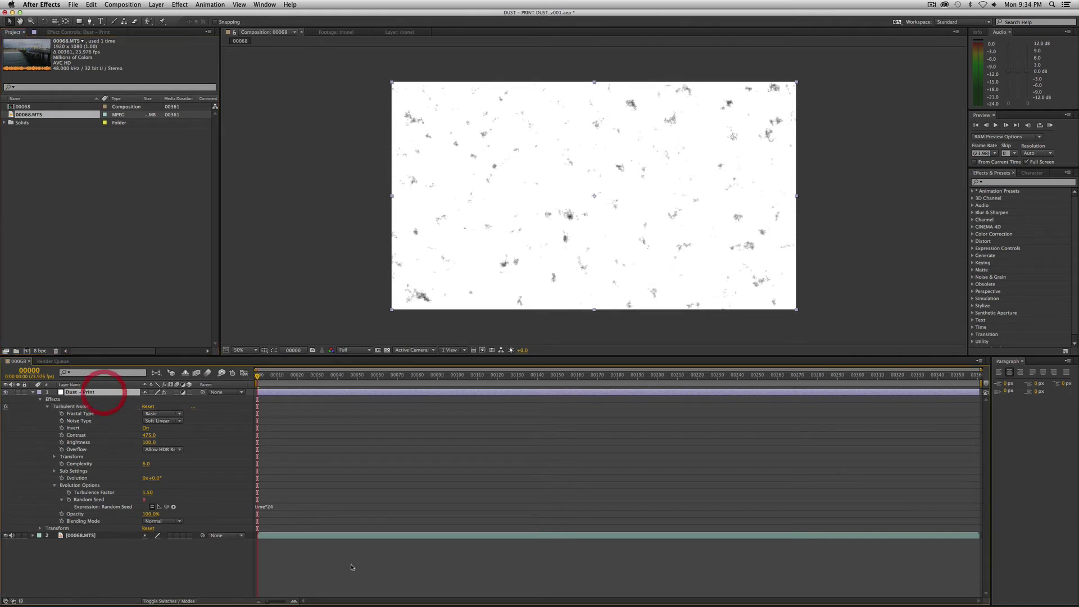
click(277, 507)
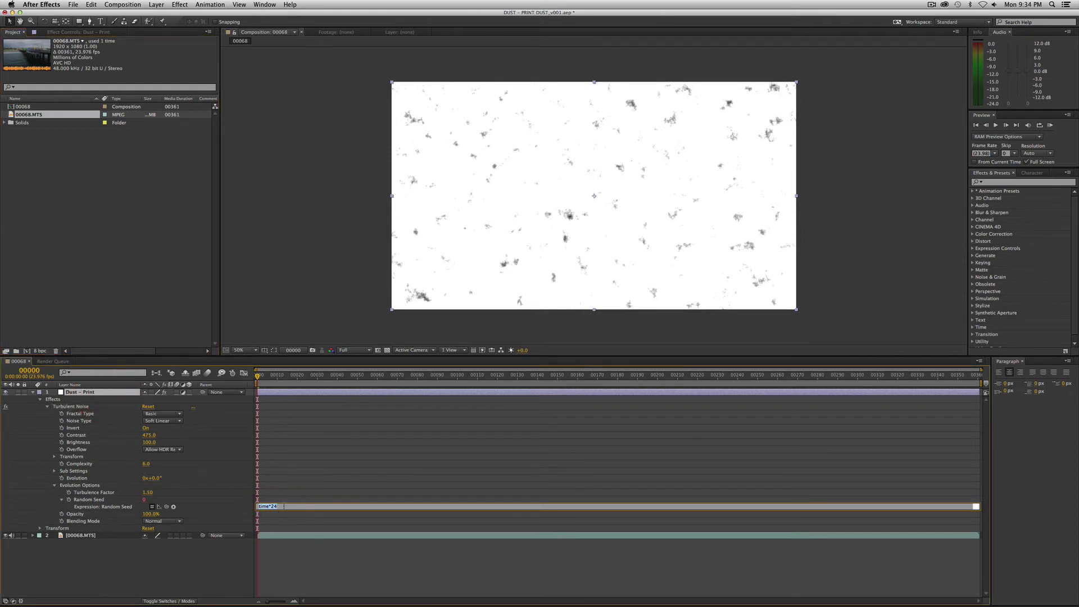
click(93, 499)
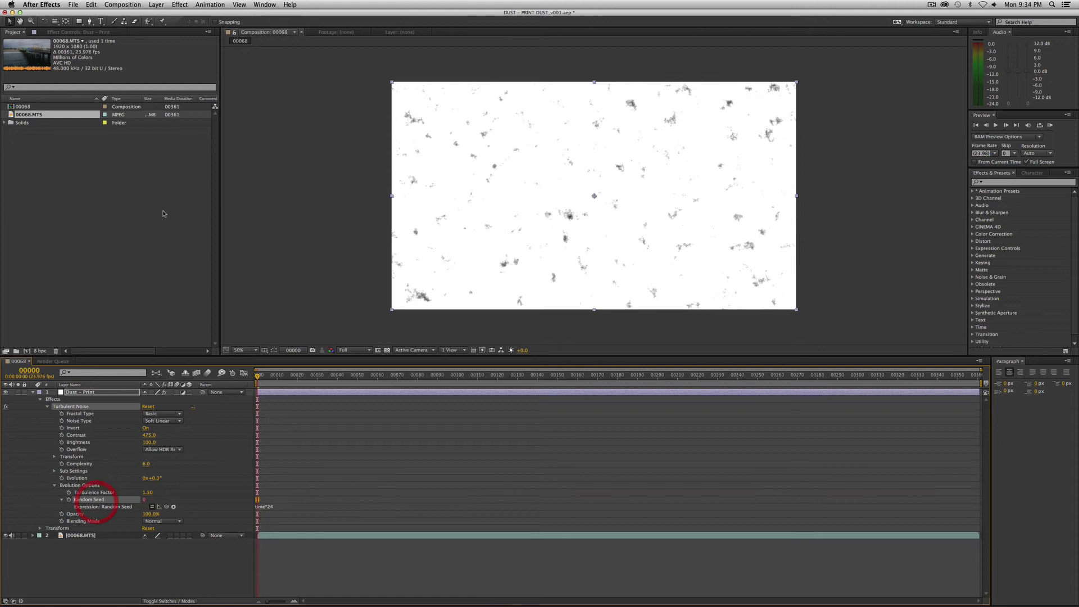
Bring back the Dust – Print Effect Controls and turn off the pier footage's audio
click(89, 32)
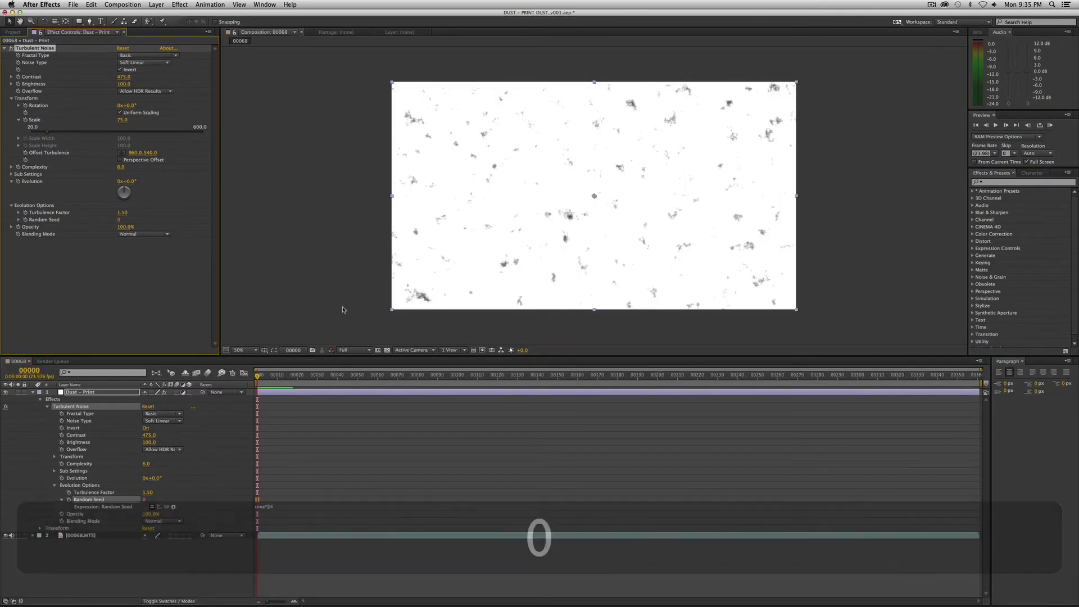
click(11, 535)
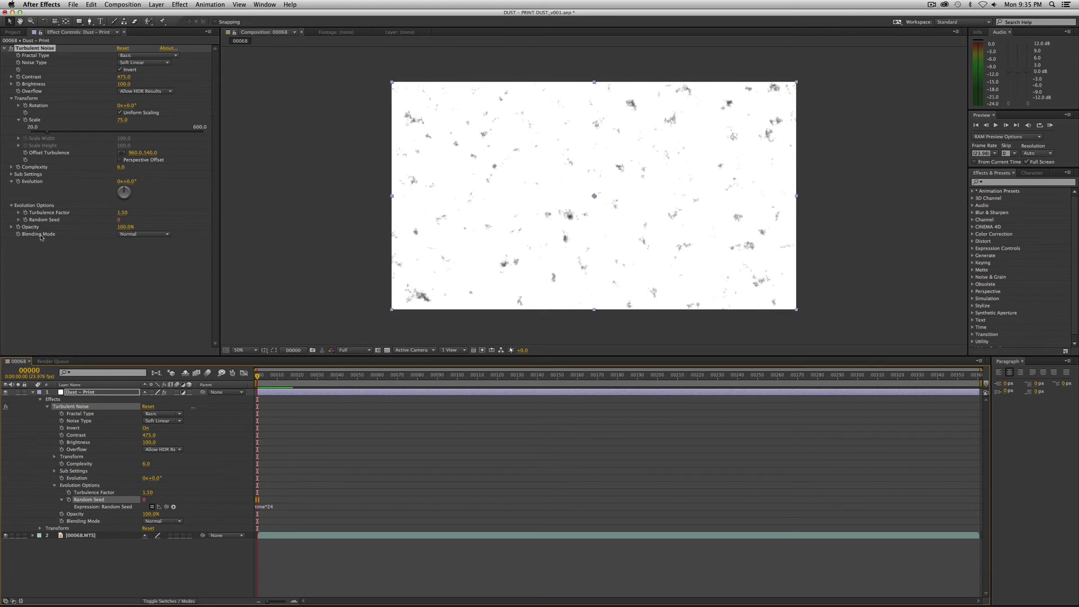
Set the Turbulent Noise blending mode to Multiply and run a full-screen preview
click(153, 235)
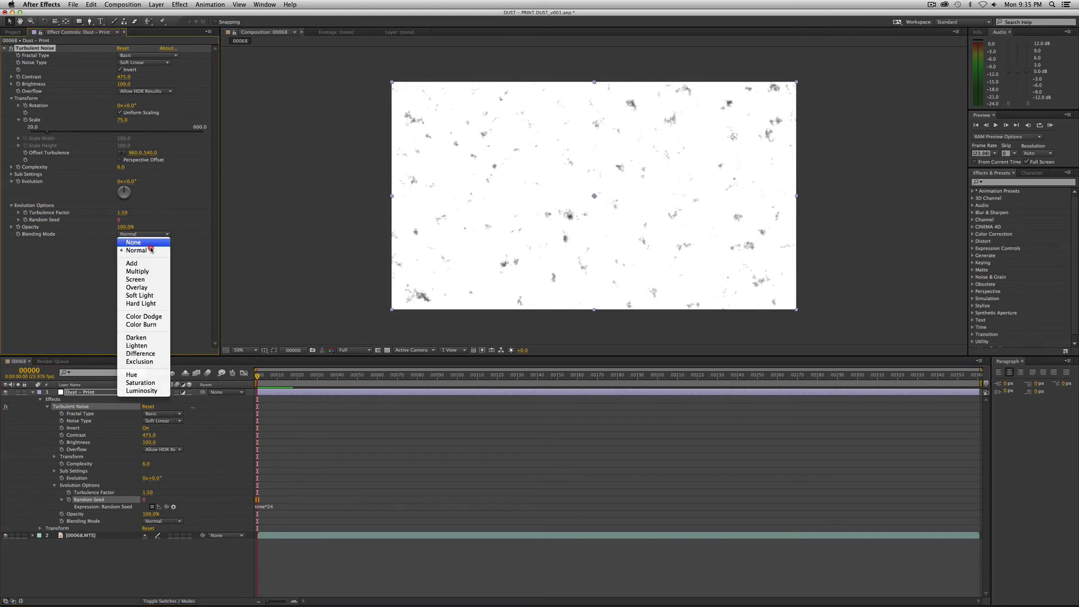
click(145, 273)
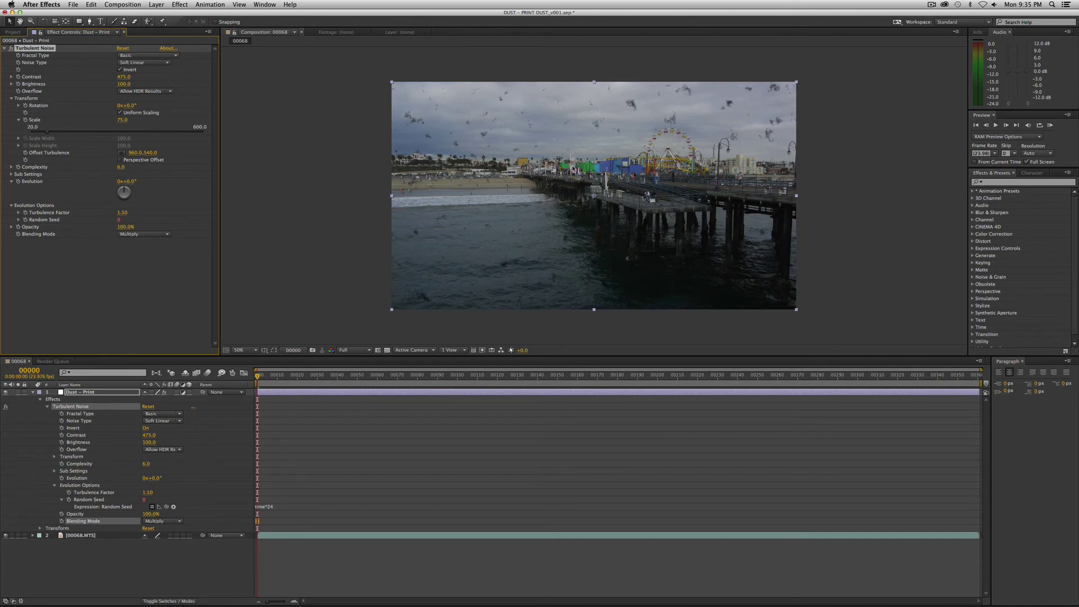
key(KP_0)
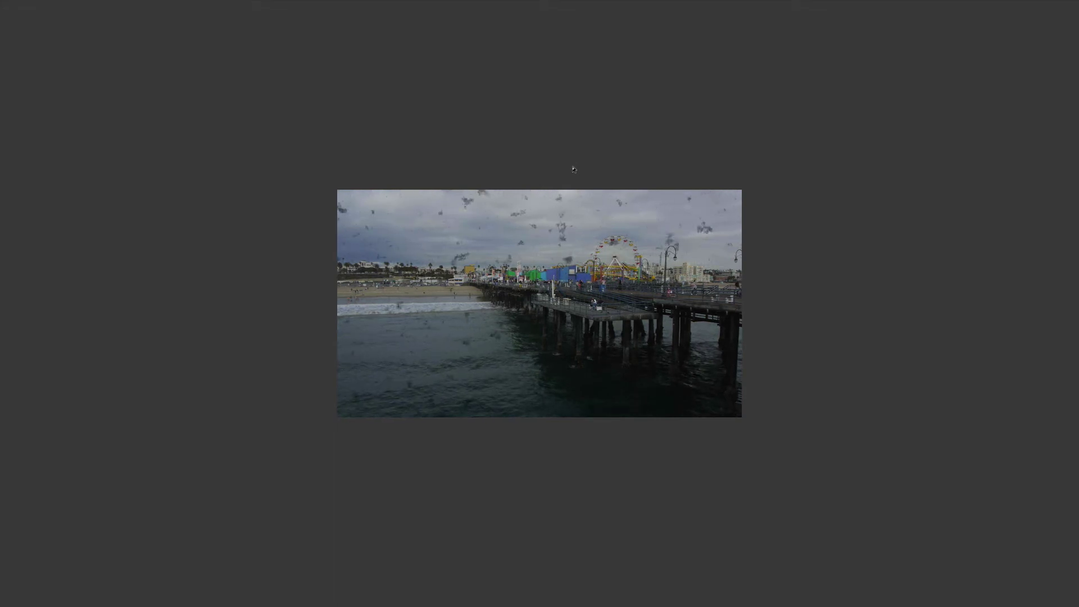
key(KP_0)
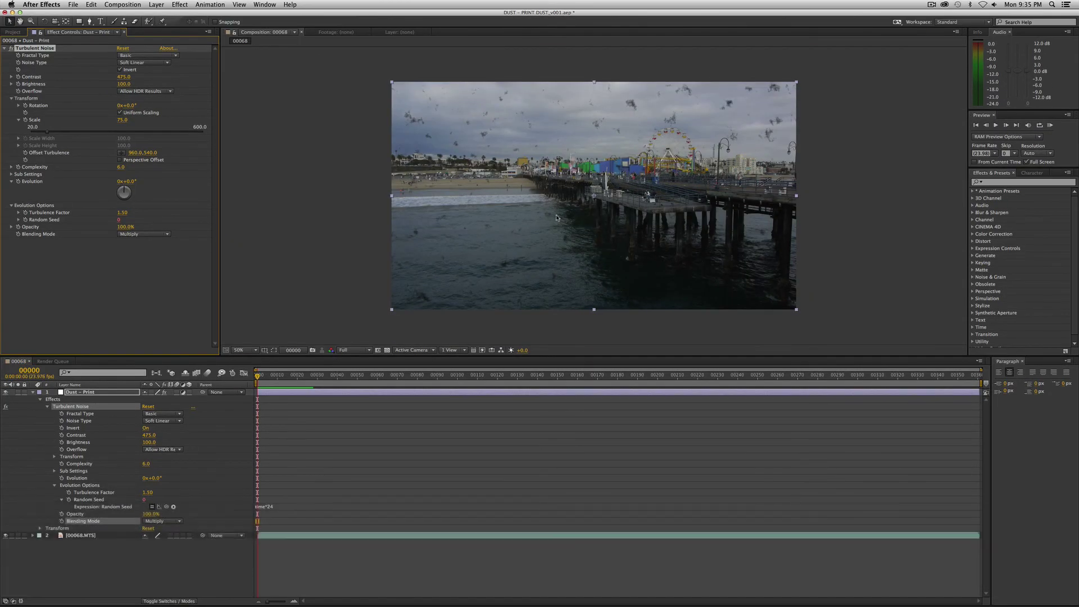
Lower noise Contrast to 416 and raise Brightness to 113, then preview full-screen
scroll(559, 218, up, 2)
scroll(559, 218, down, 2)
scroll(565, 218, up, 2)
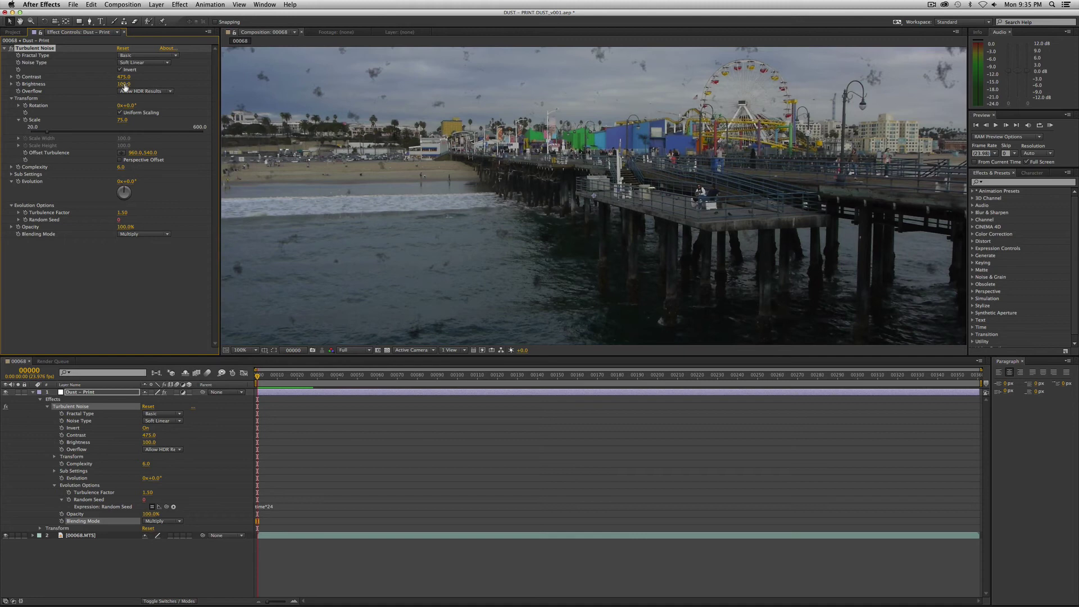
drag(123, 84, 125, 84)
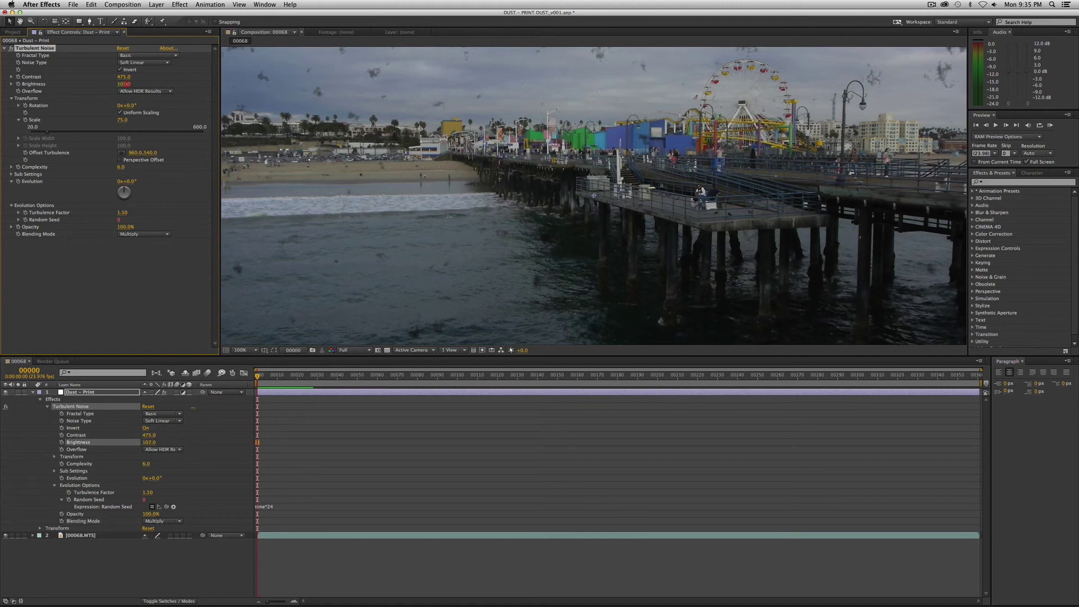
key(super+z)
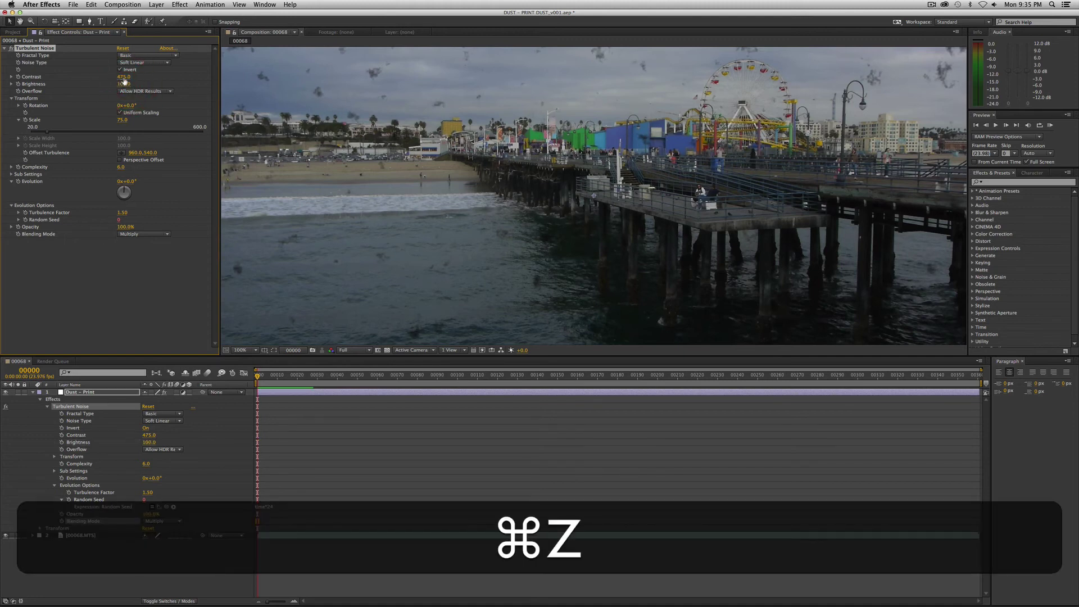
drag(121, 77, 103, 77)
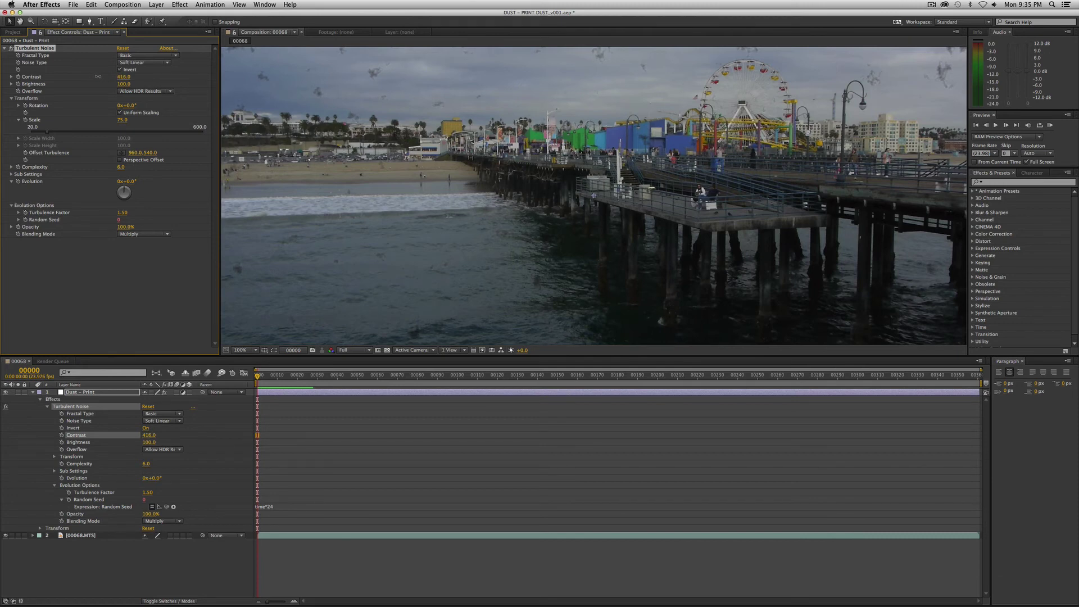
drag(125, 84, 126, 84)
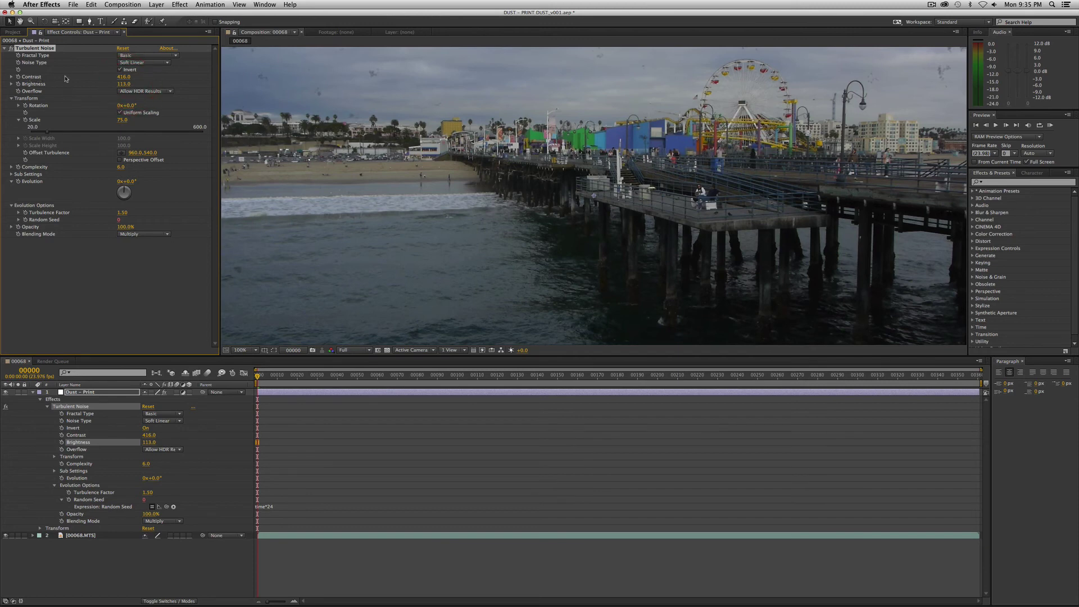
scroll(500, 186, down, 1)
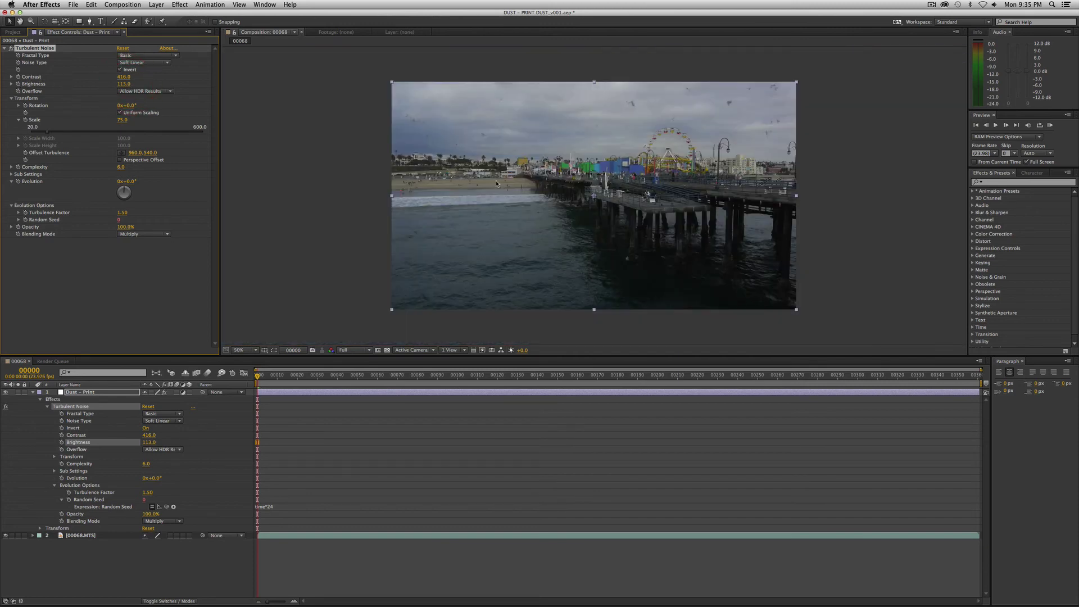
key(KP_0)
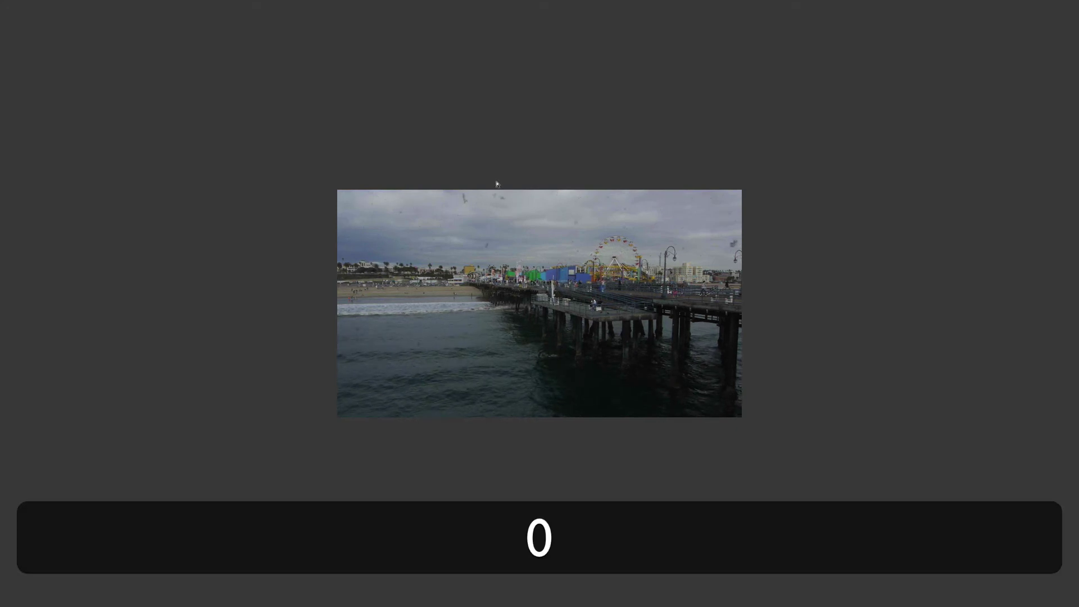
key(KP_0)
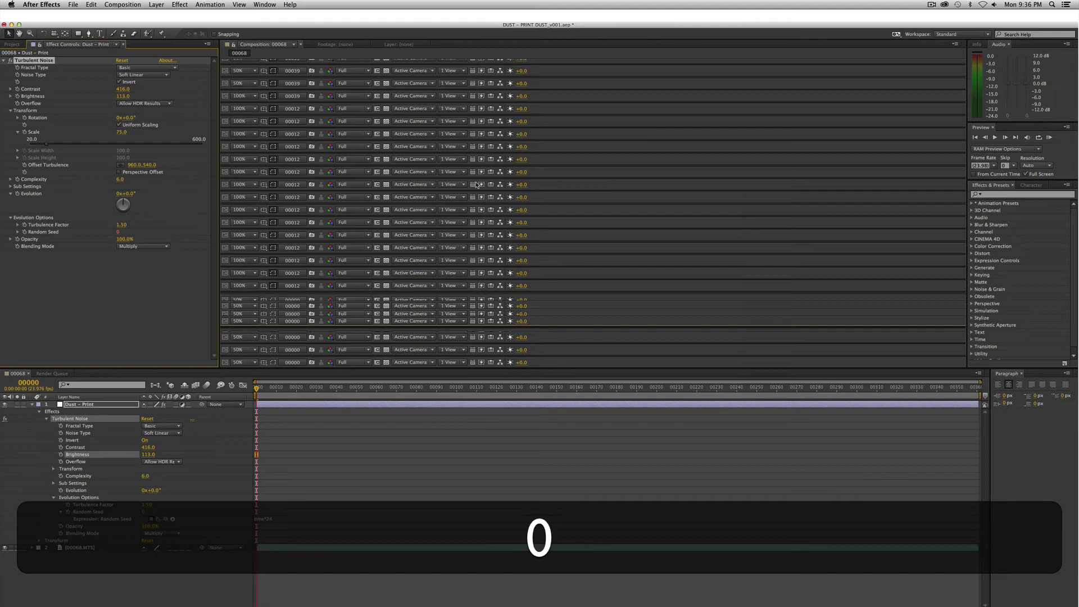
key(slash)
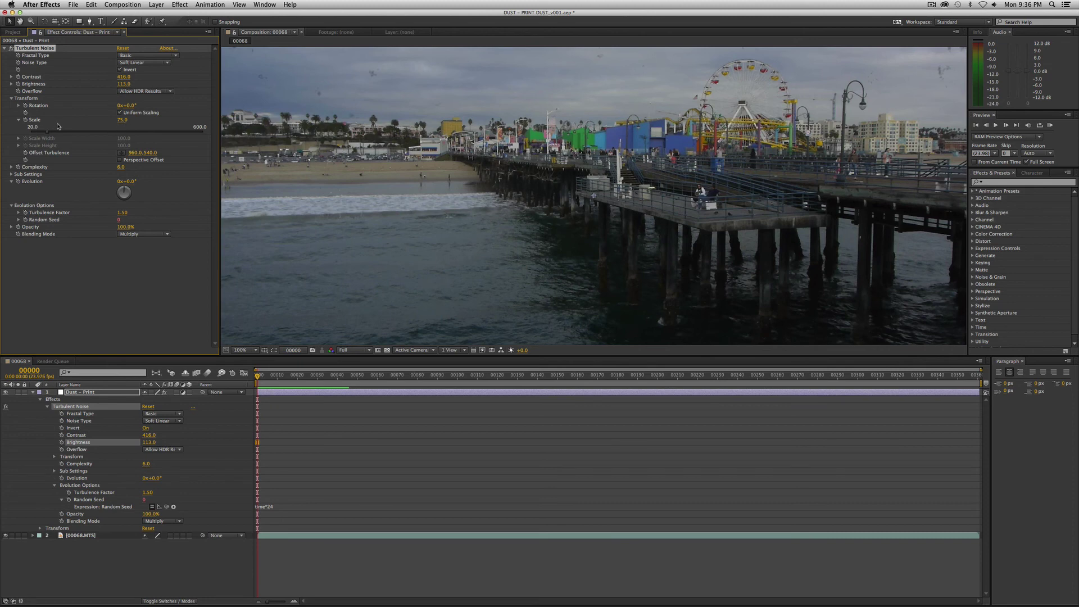
click(122, 120)
text(50)
key(Return)
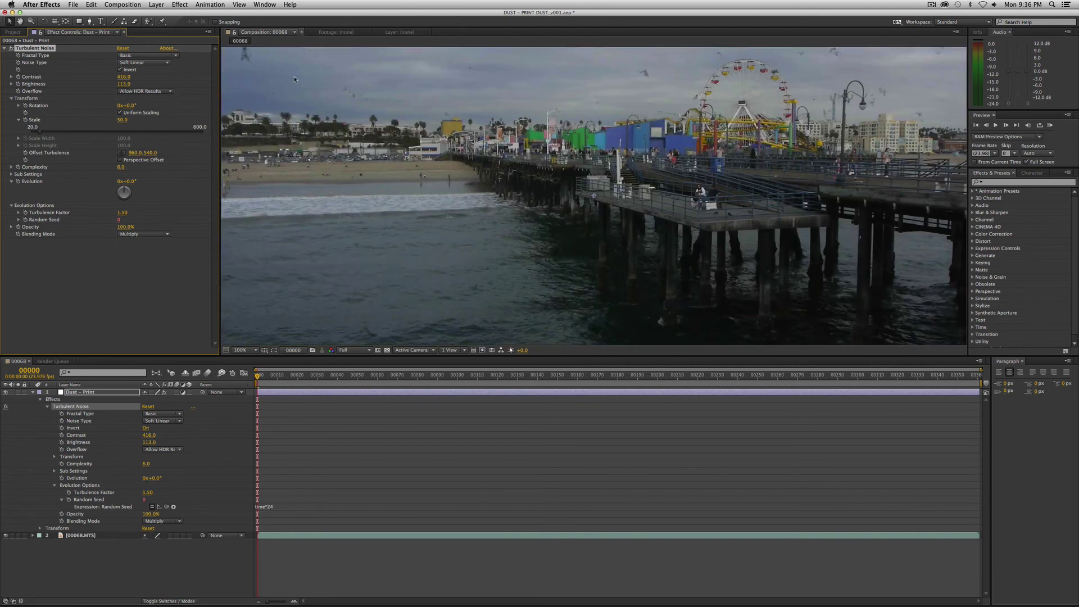
drag(119, 120, 180, 126)
click(123, 119)
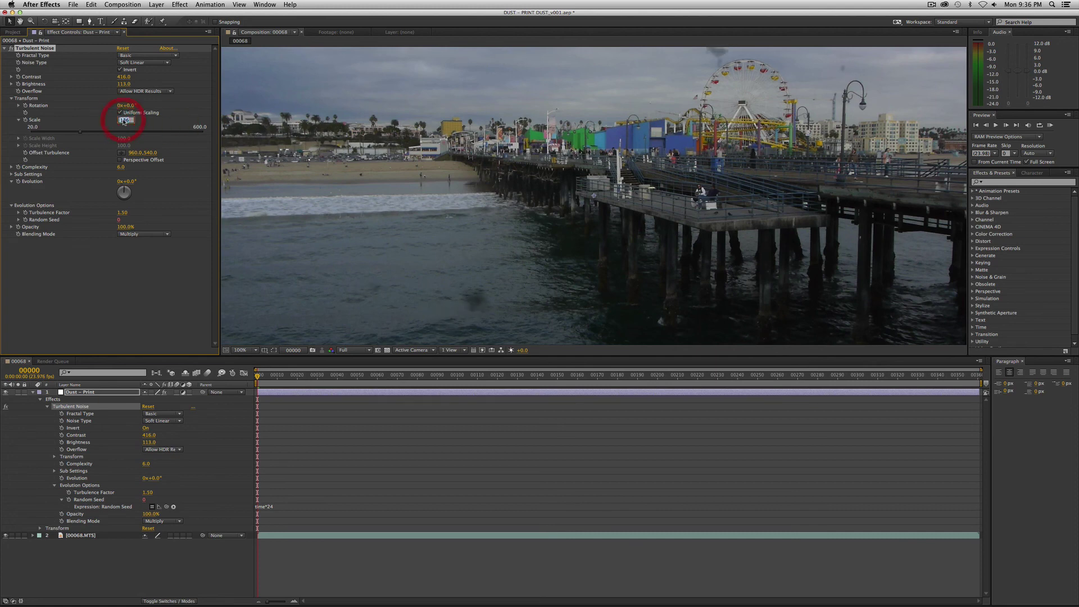
text(75)
key(Return)
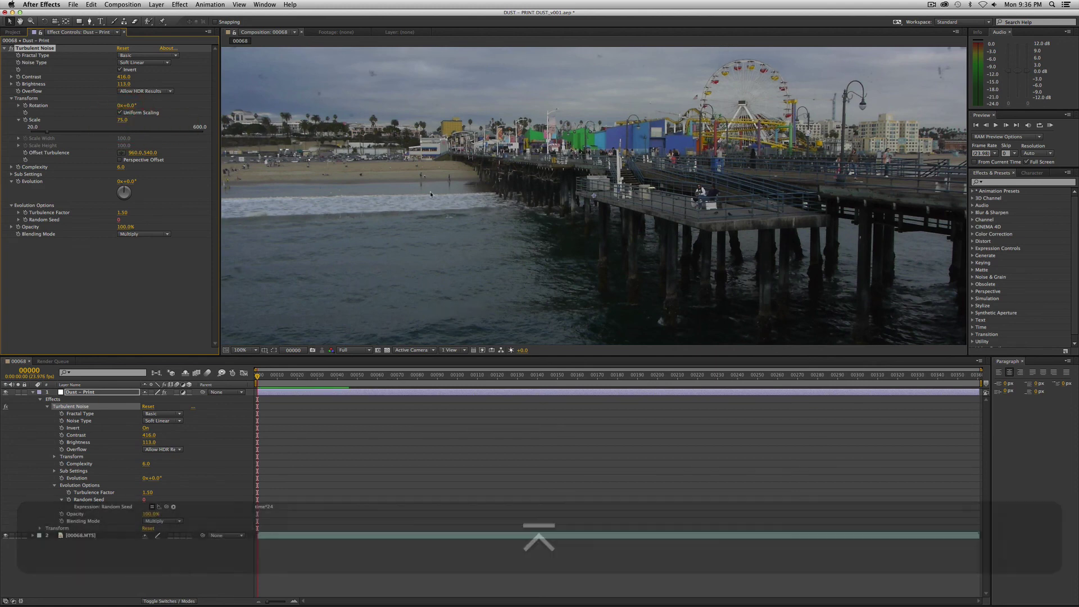
key(comma)
key(comma)
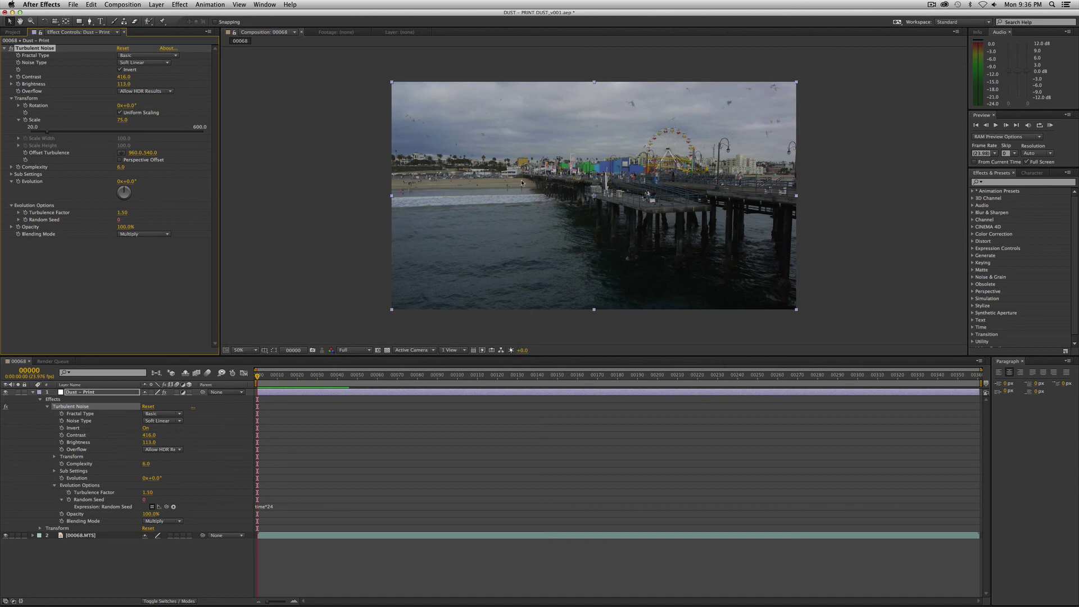